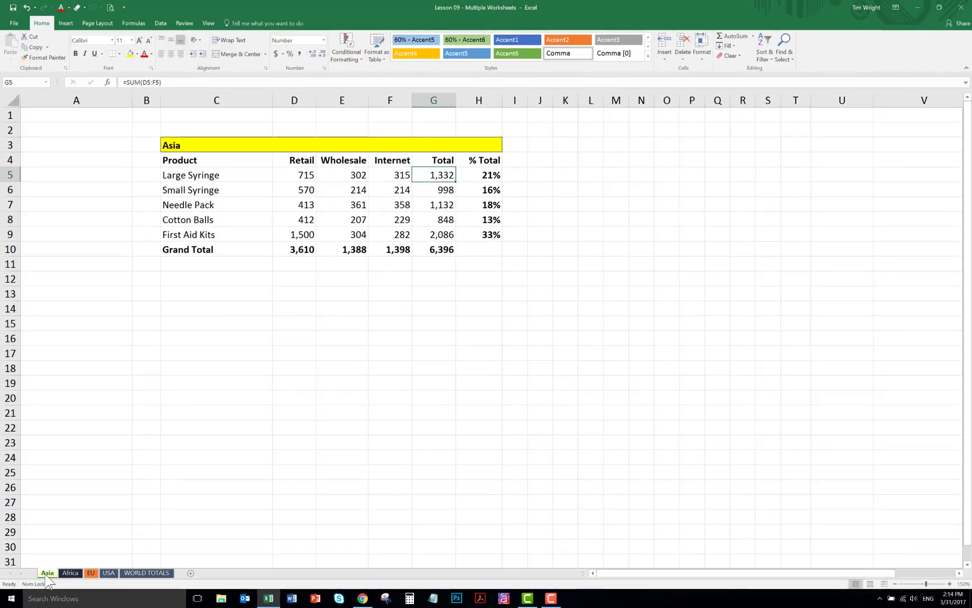
# - Look through the Africa, EU, USA and WORLD TOTALS worksheets and return to Asia
pyautogui.click(68, 573)
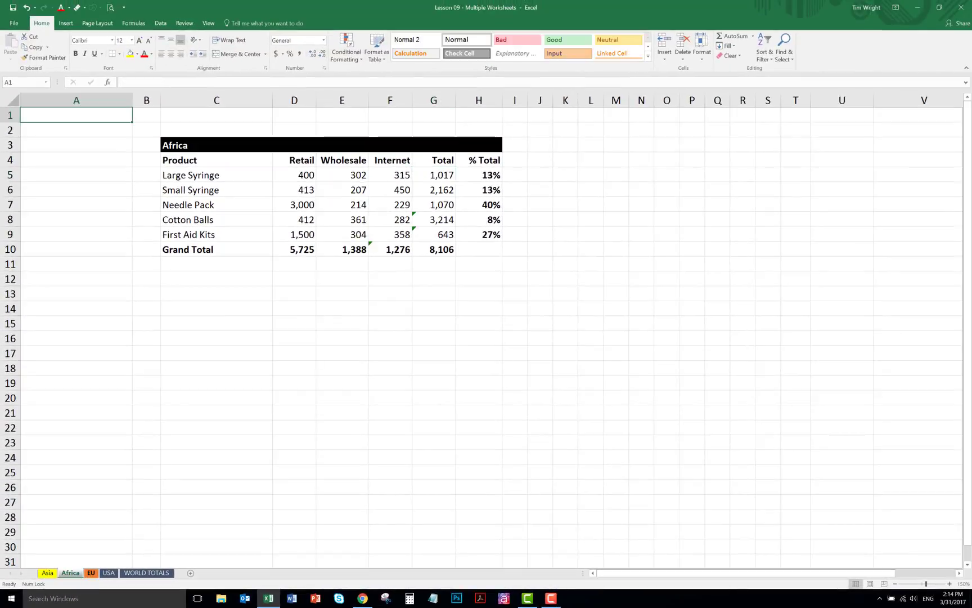
pyautogui.click(92, 573)
pyautogui.click(109, 573)
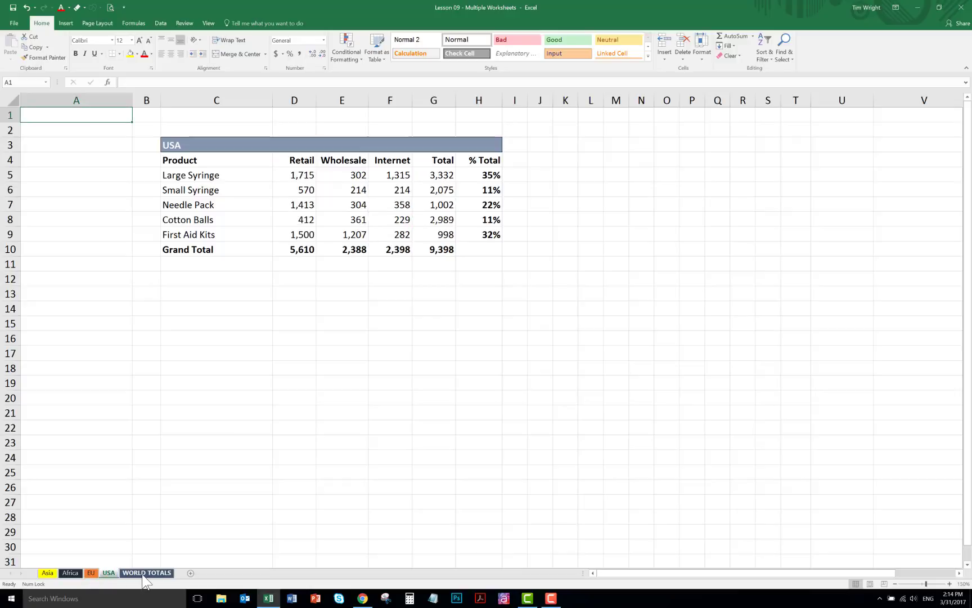
pyautogui.click(147, 572)
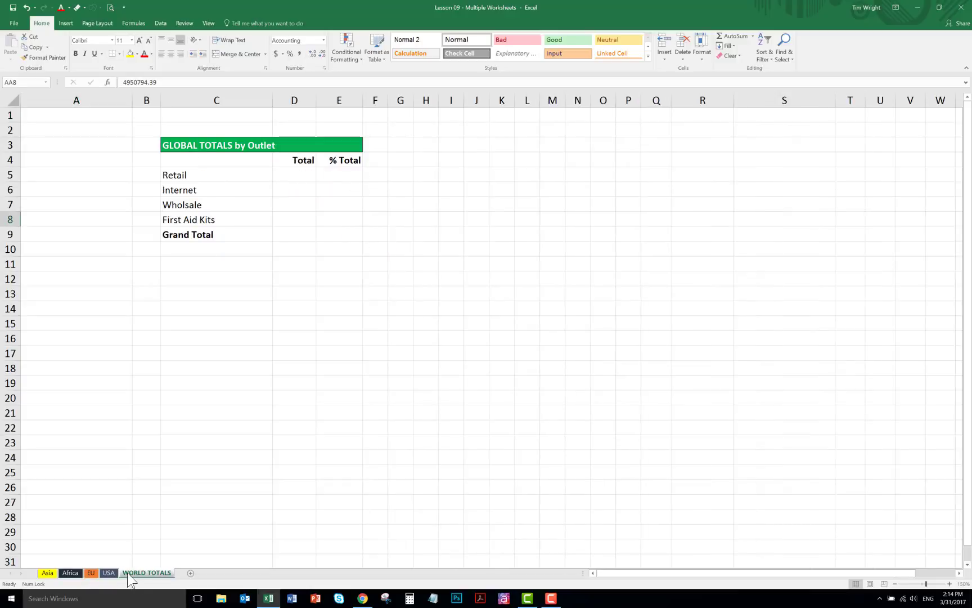
pyautogui.click(103, 574)
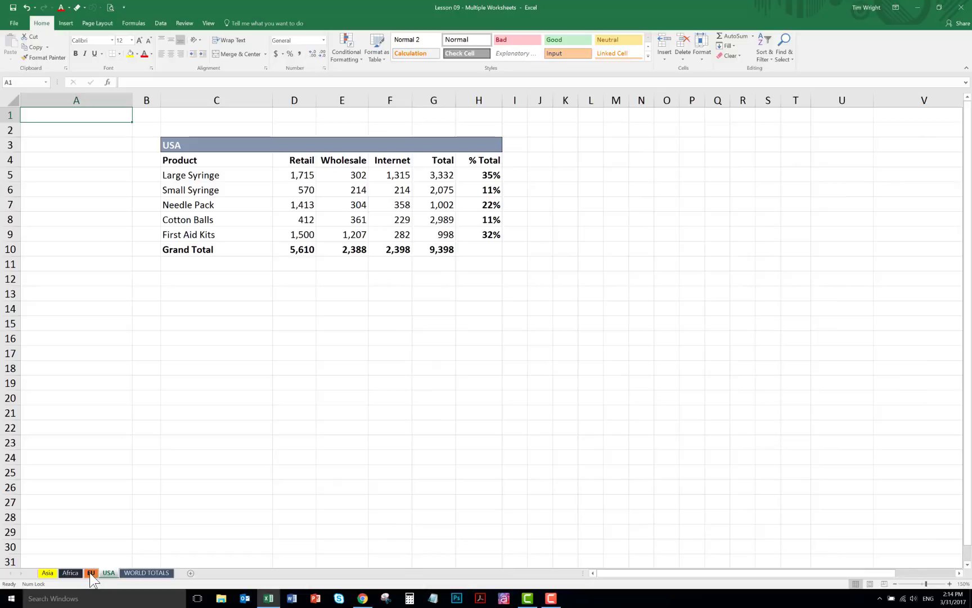
pyautogui.click(90, 573)
pyautogui.click(71, 573)
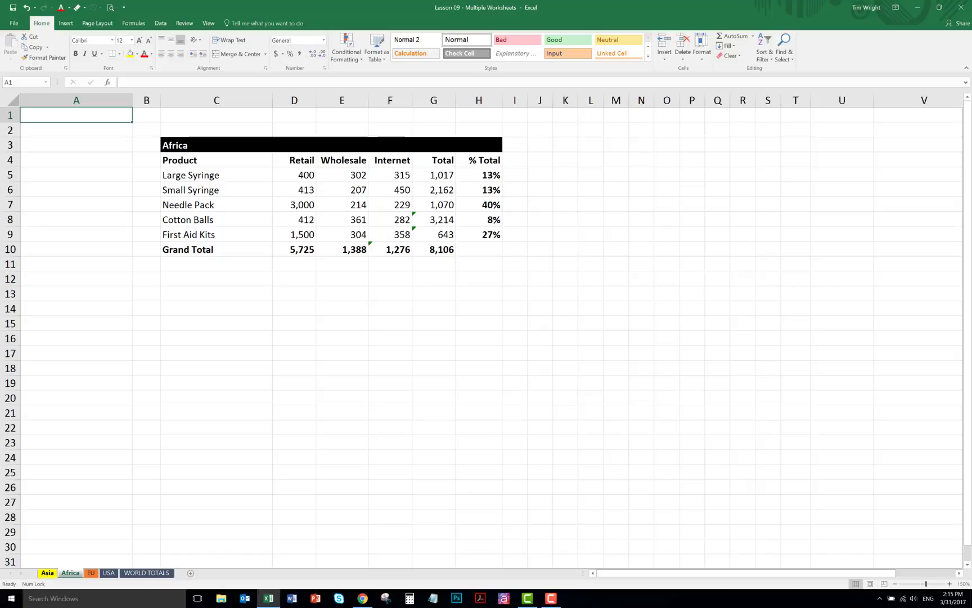
pyautogui.click(47, 573)
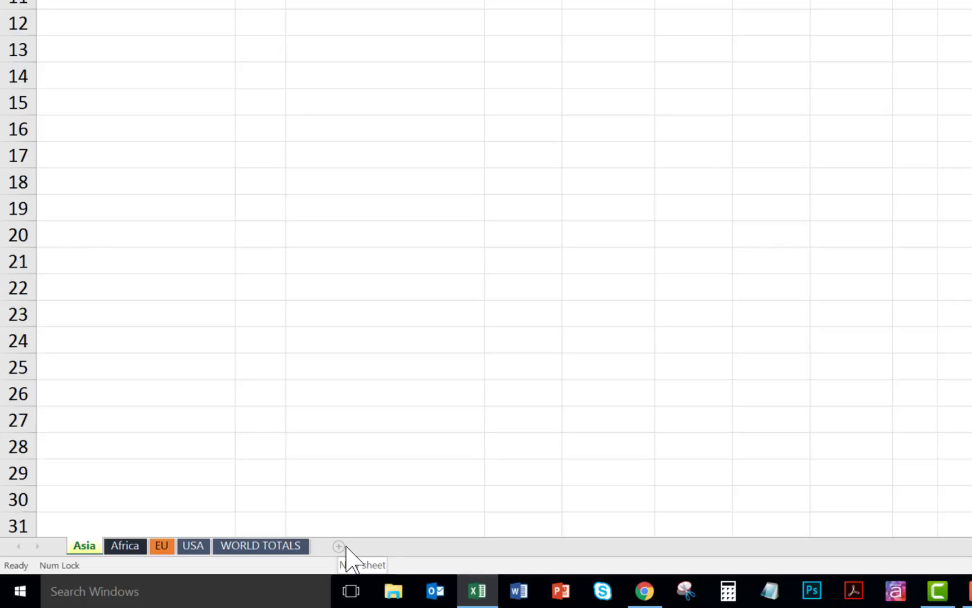
# - Insert a new blank worksheet directly after the Asia sheet, leaving Asia as the active sheet
pyautogui.click(340, 546)
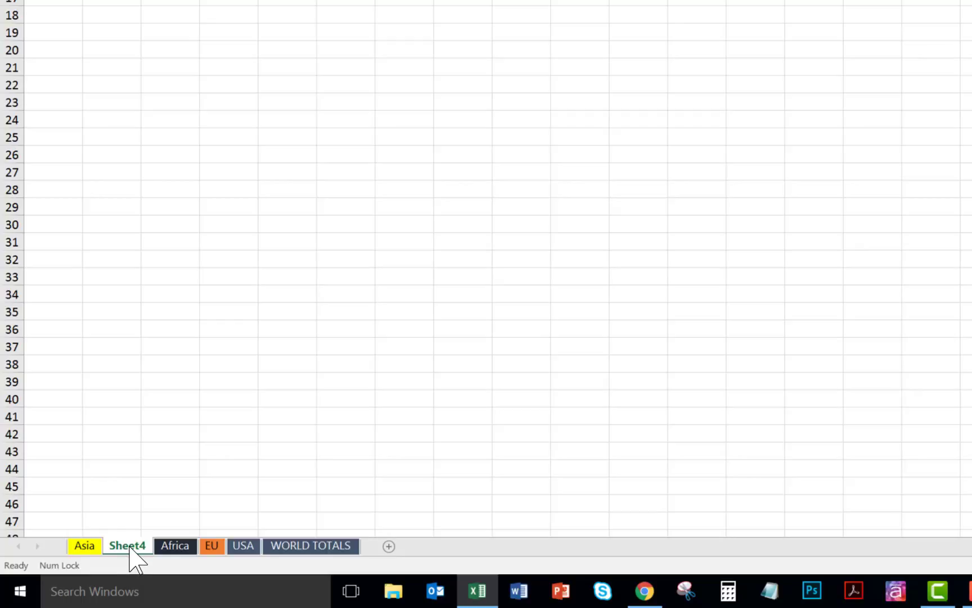
pyautogui.keyDown('ctrl'); pyautogui.click(84, 546); pyautogui.keyUp('ctrl')
pyautogui.hotkey('ctrl', 'pageup')
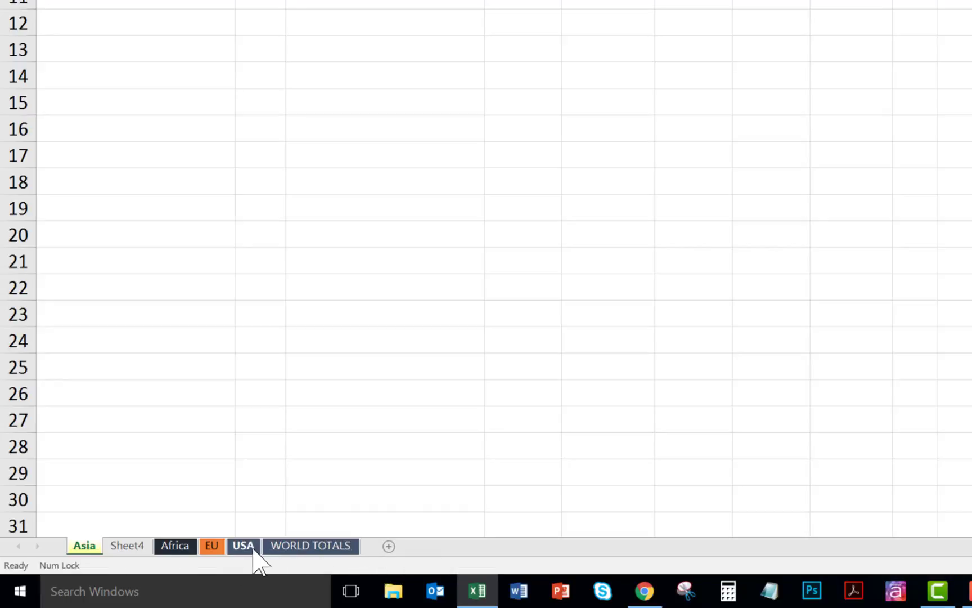
# - Insert a blank worksheet directly after the USA sheet and delete it again
pyautogui.click(248, 547)
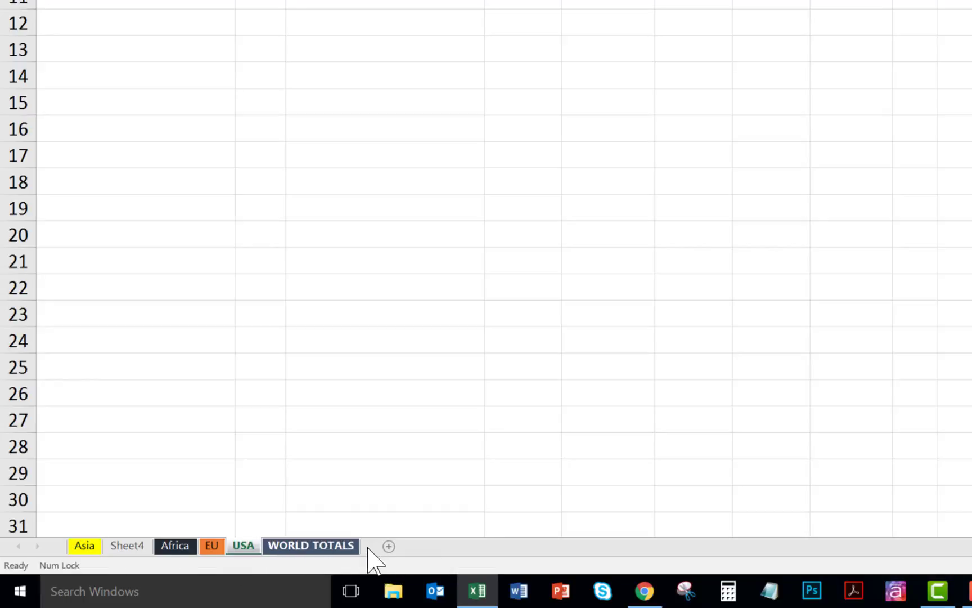
pyautogui.click(389, 546)
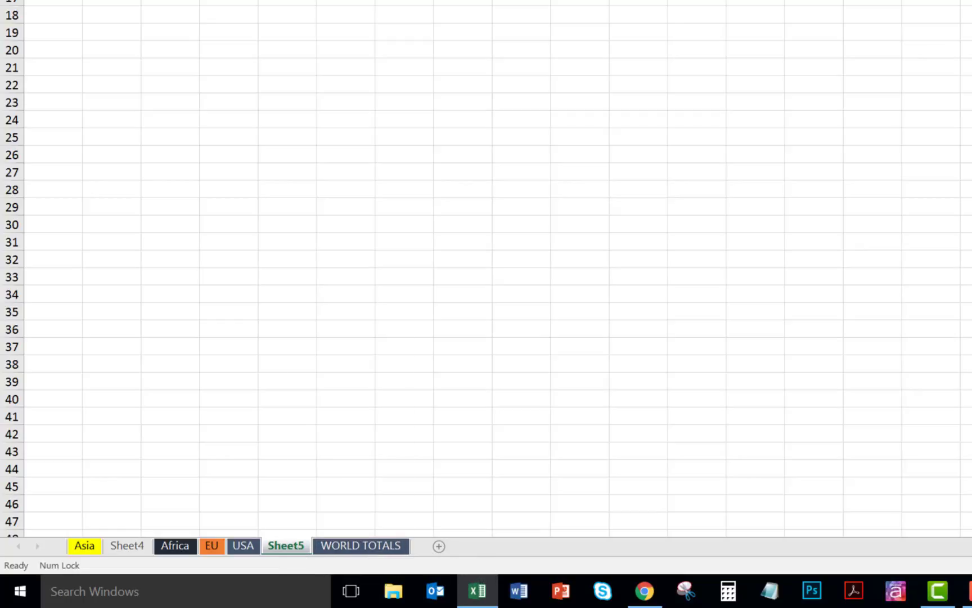
pyautogui.rightClick(293, 545)
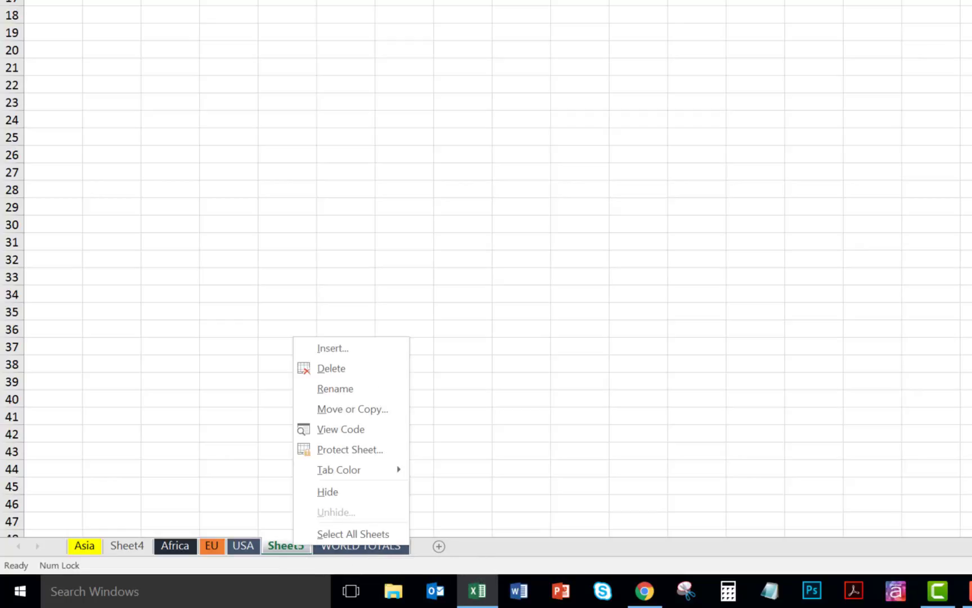
pyautogui.click(340, 368)
# - Move Sheet4 to the end of the workbook, after the WORLD TOTALS sheet
pyautogui.click(117, 545)
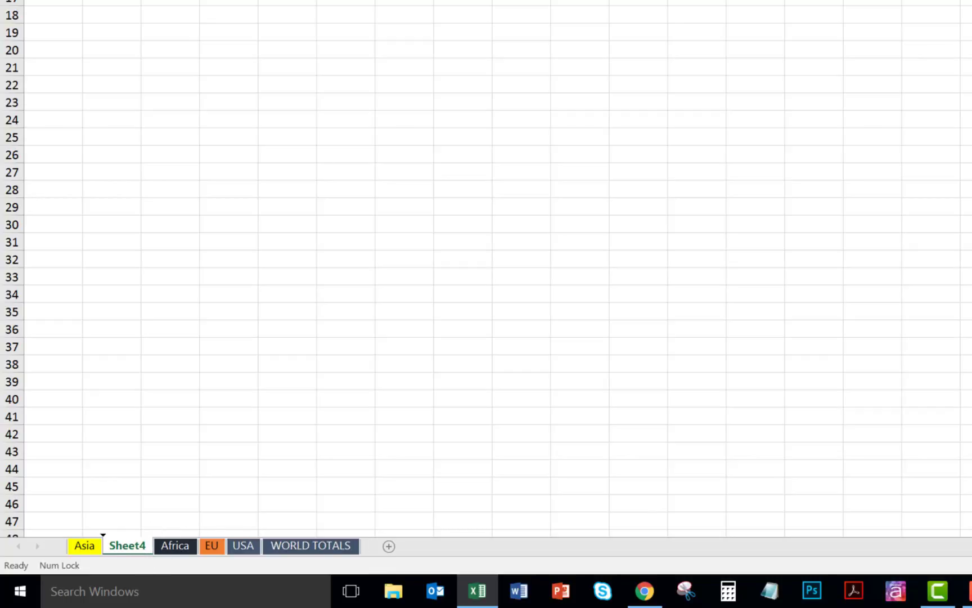
pyautogui.moveTo(135, 543); pyautogui.dragTo(125, 522)
pyautogui.moveTo(125, 518); pyautogui.dragTo(379, 511)
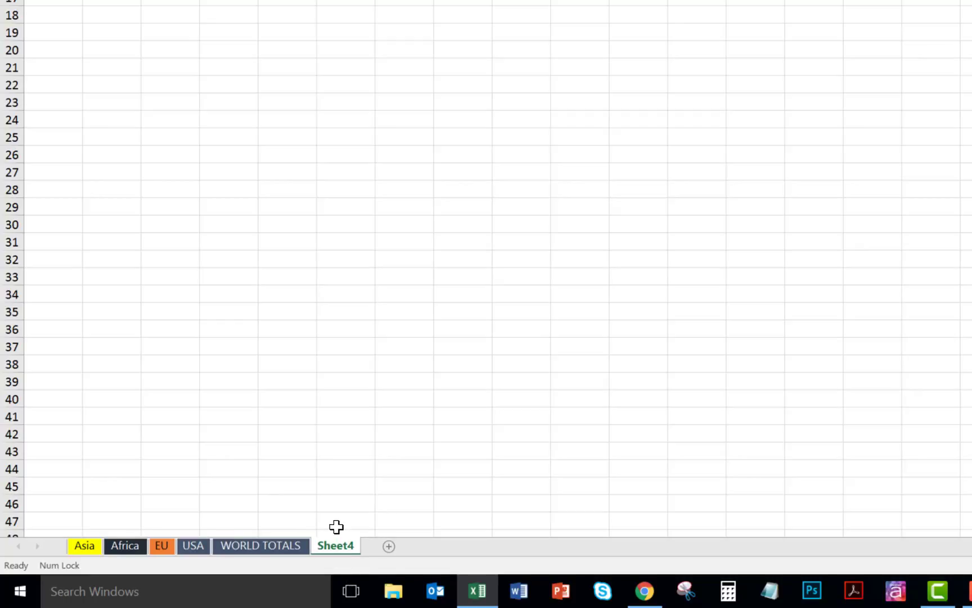
# - Rename Sheet4 as Totals
pyautogui.rightClick(337, 545)
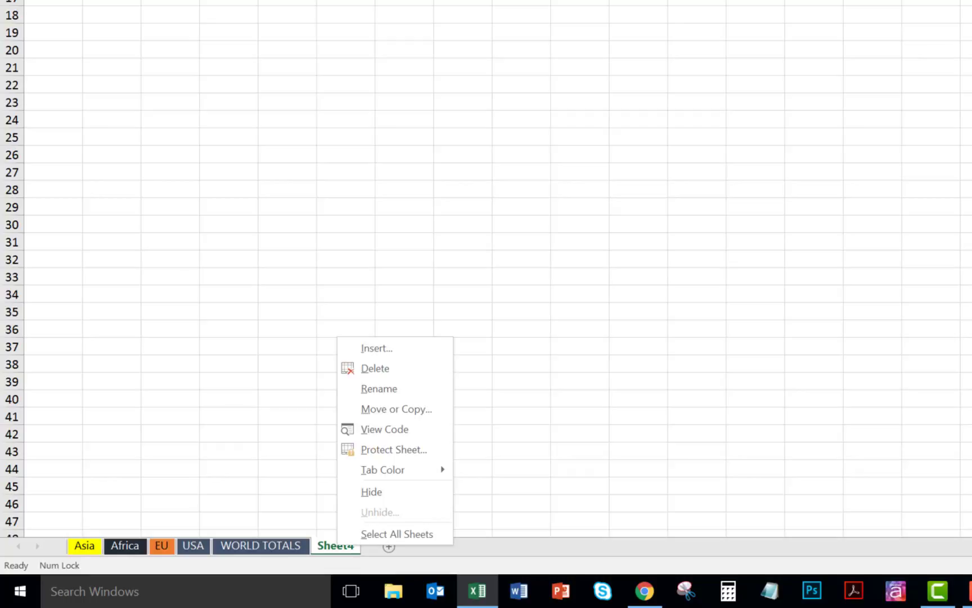
pyautogui.click(380, 388)
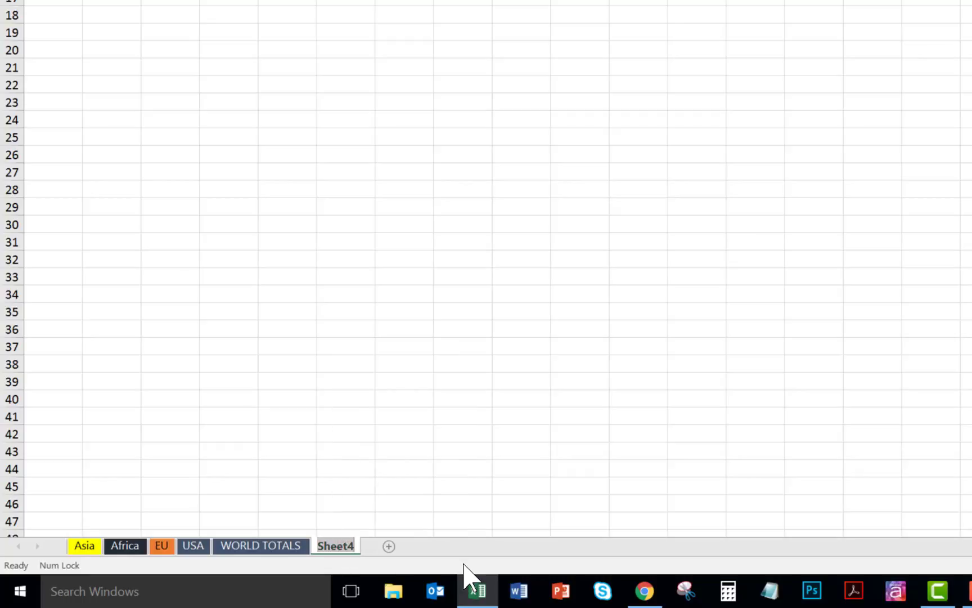
pyautogui.write('Totals')
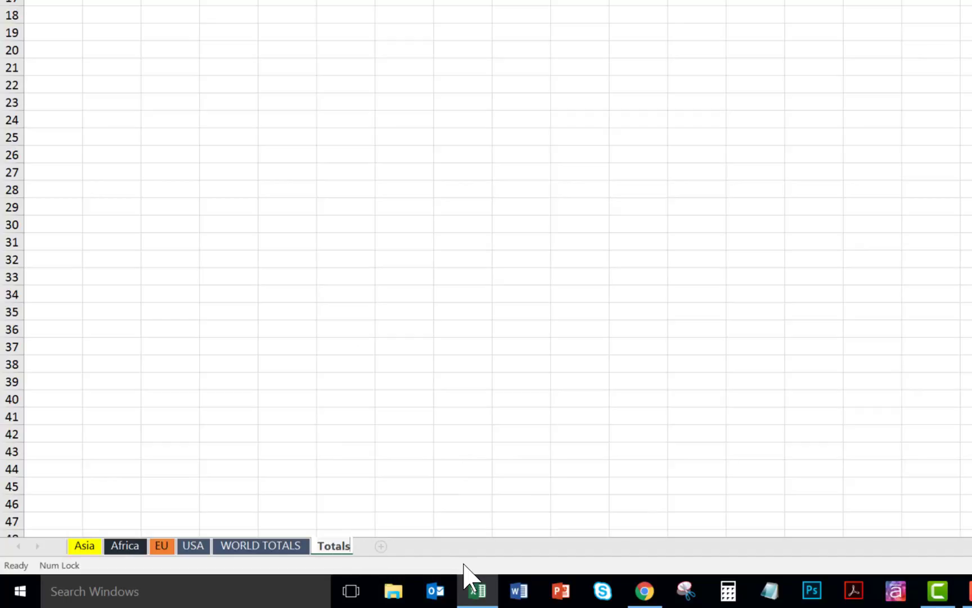
pyautogui.press('Return')
pyautogui.click(383, 450)
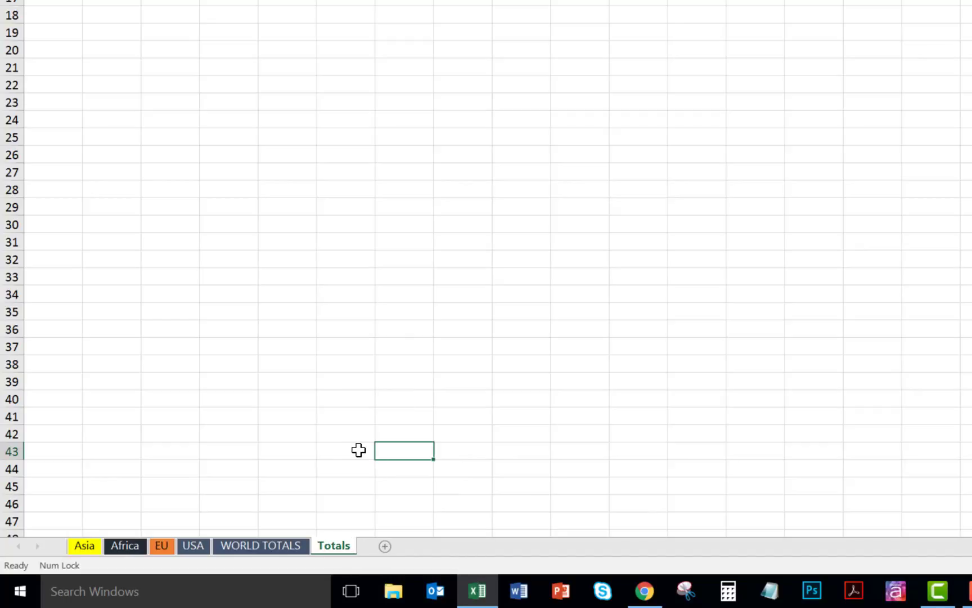
pyautogui.doubleClick(336, 547)
pyautogui.click(329, 521)
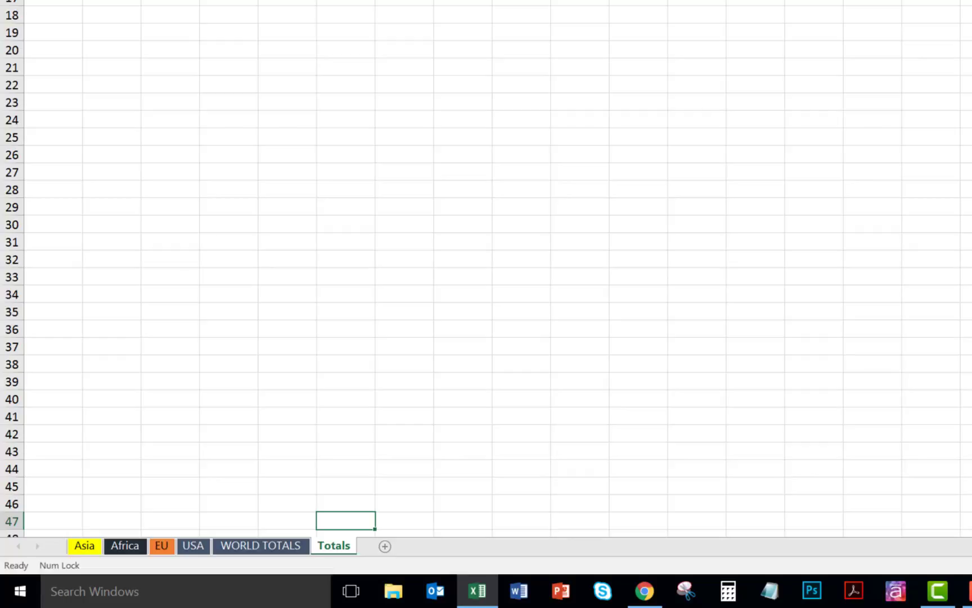
# - Give the Totals sheet tab a custom pink color and switch to WORLD TOTALS to view it
pyautogui.rightClick(333, 547)
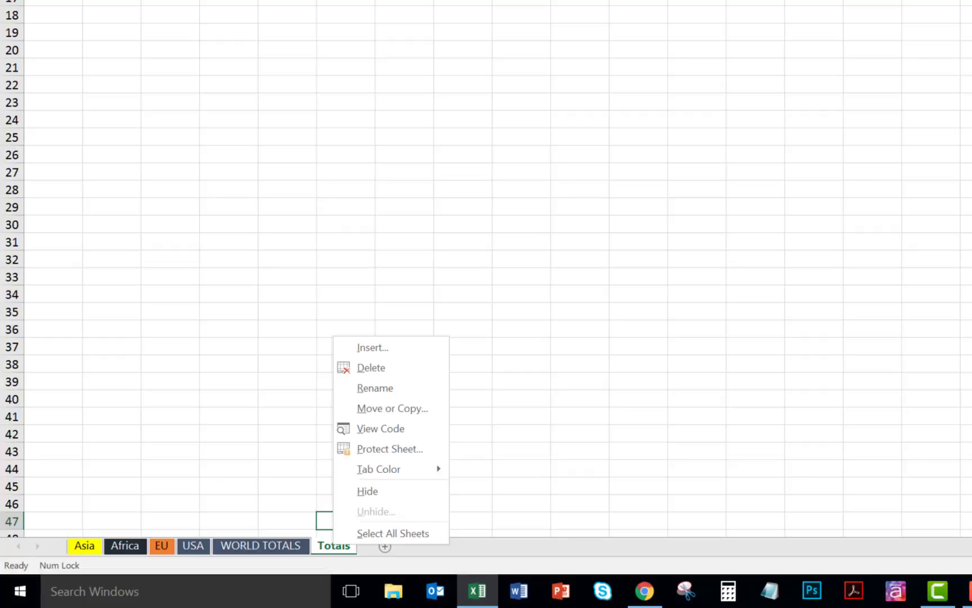
pyautogui.moveTo(384, 474)
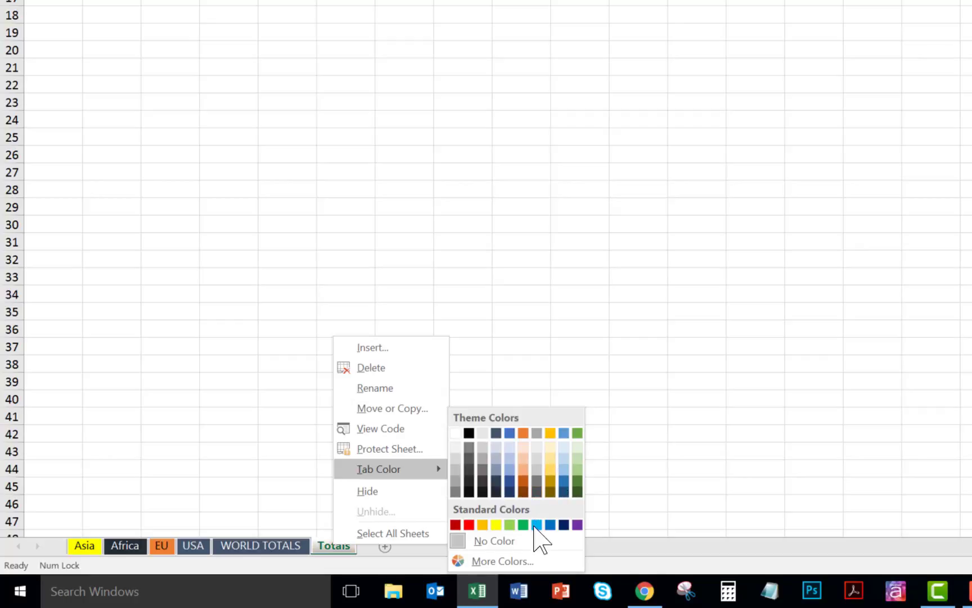
pyautogui.click(493, 564)
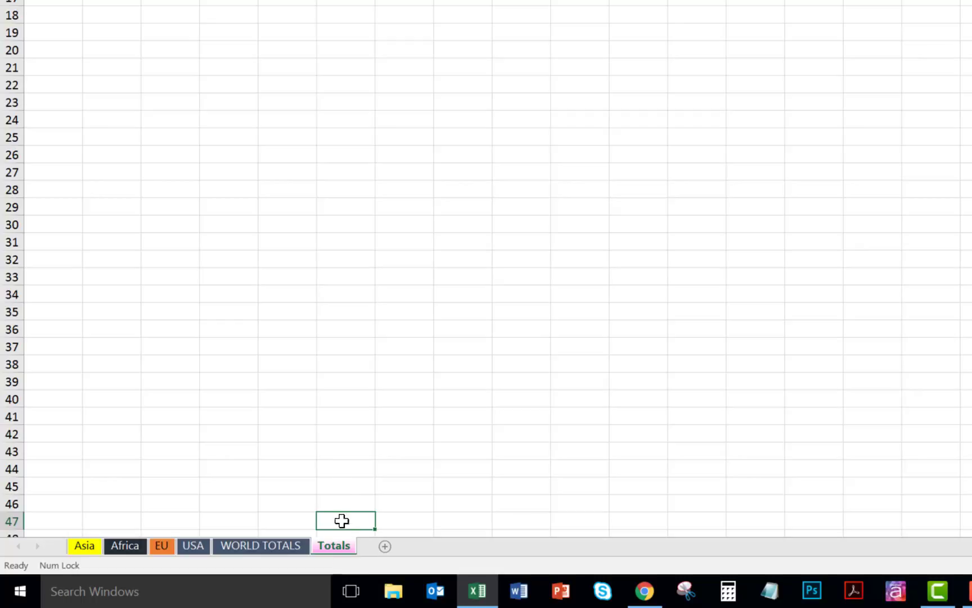
pyautogui.click(335, 485)
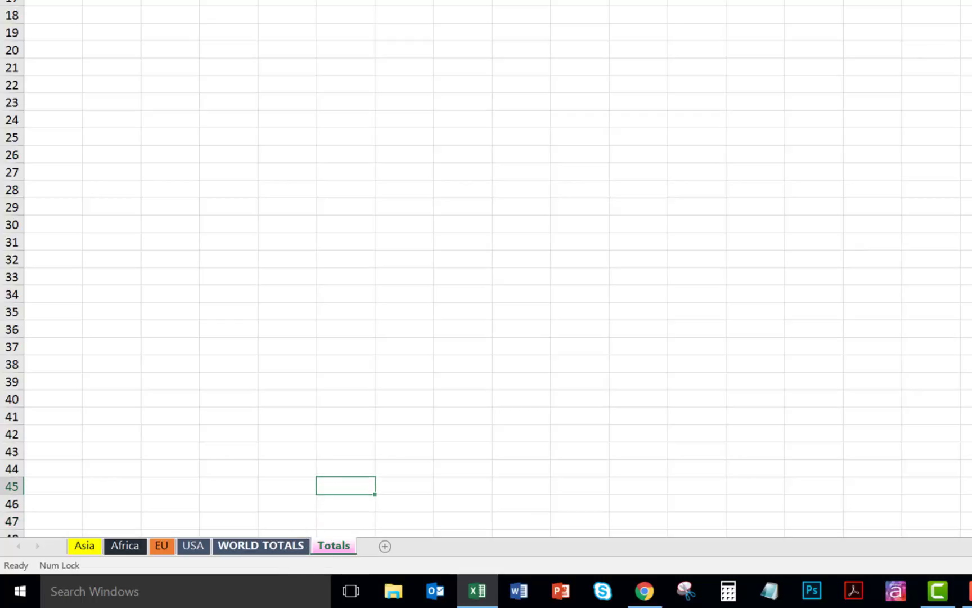
pyautogui.click(287, 545)
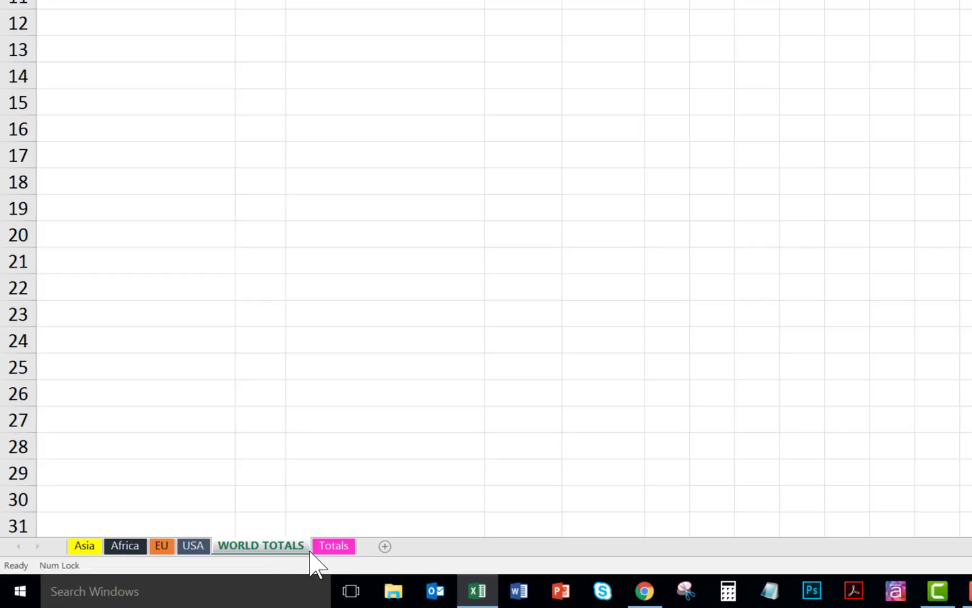
# - Copy the Totals sheet to between Africa and EU and rename the copy Aust
pyautogui.click(332, 547)
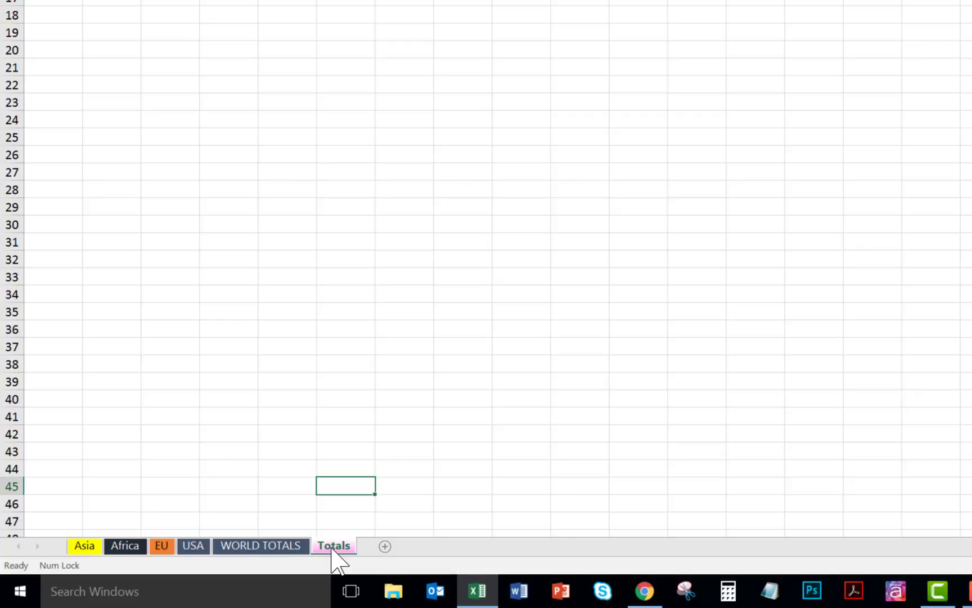
pyautogui.moveTo(331, 548); pyautogui.dragTo(161, 511)
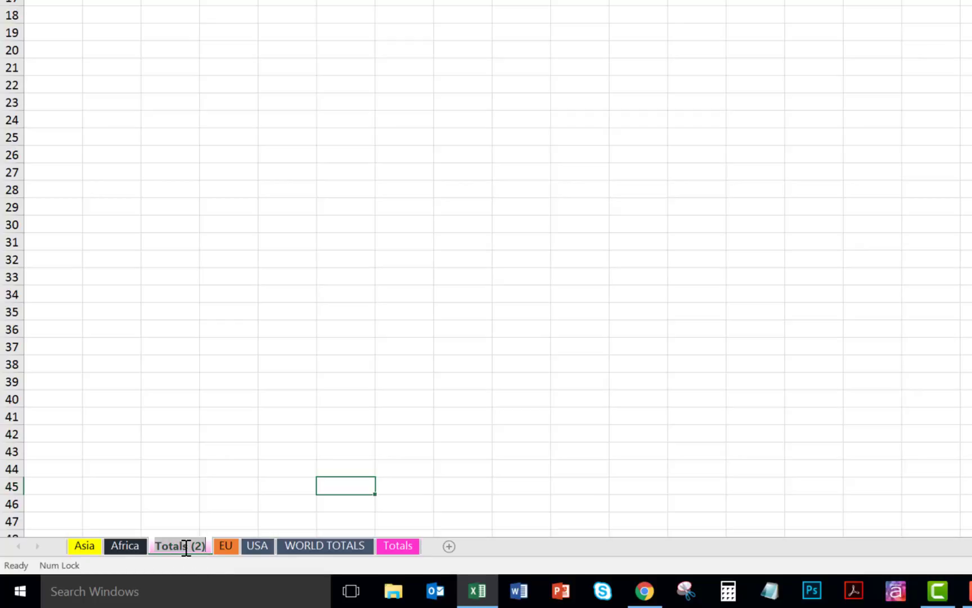
pyautogui.write('Aust')
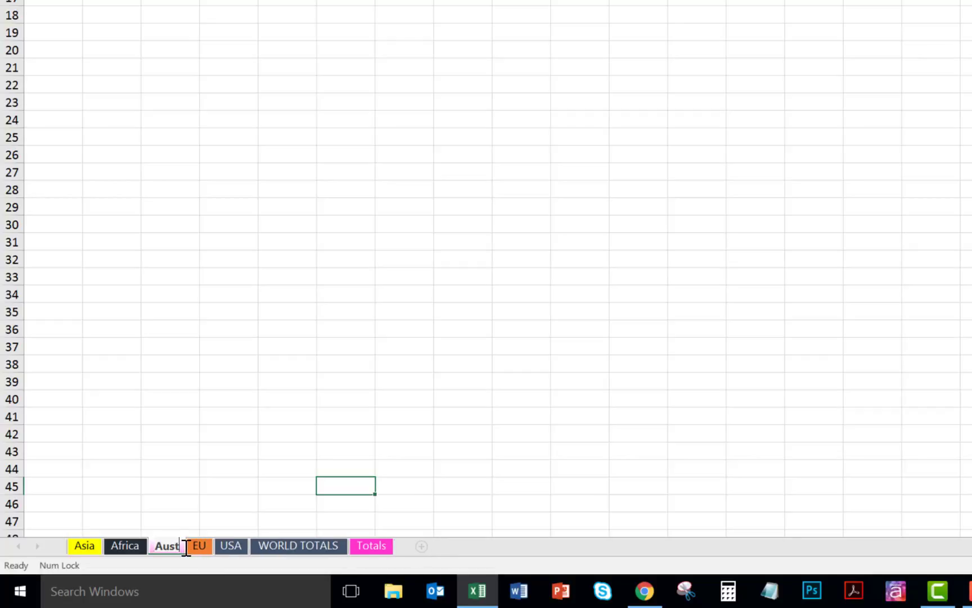
pyautogui.click(174, 520)
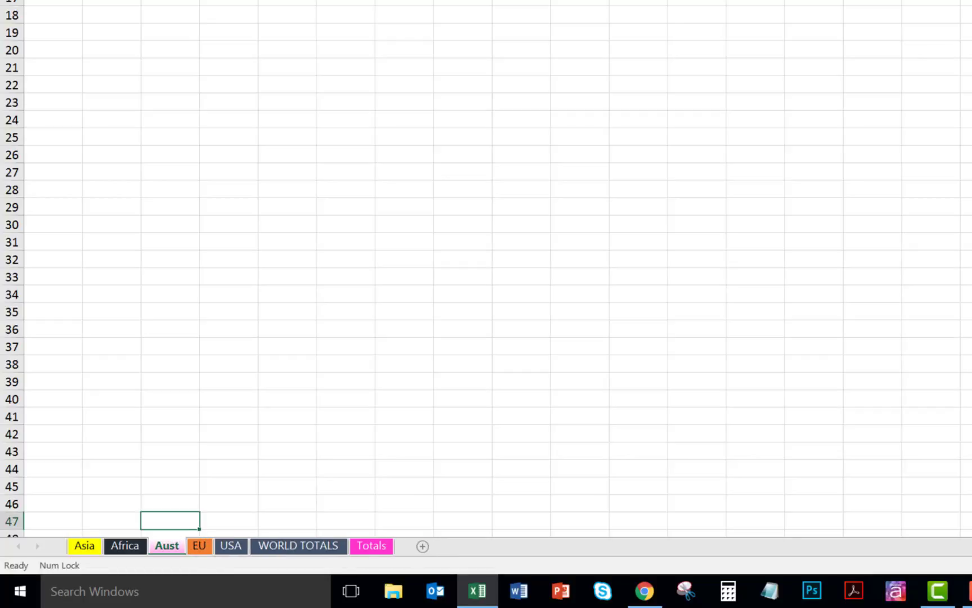
# - Set the Aust sheet's tab color to the orange theme color, matching EU, and switch to EU
pyautogui.rightClick(168, 548)
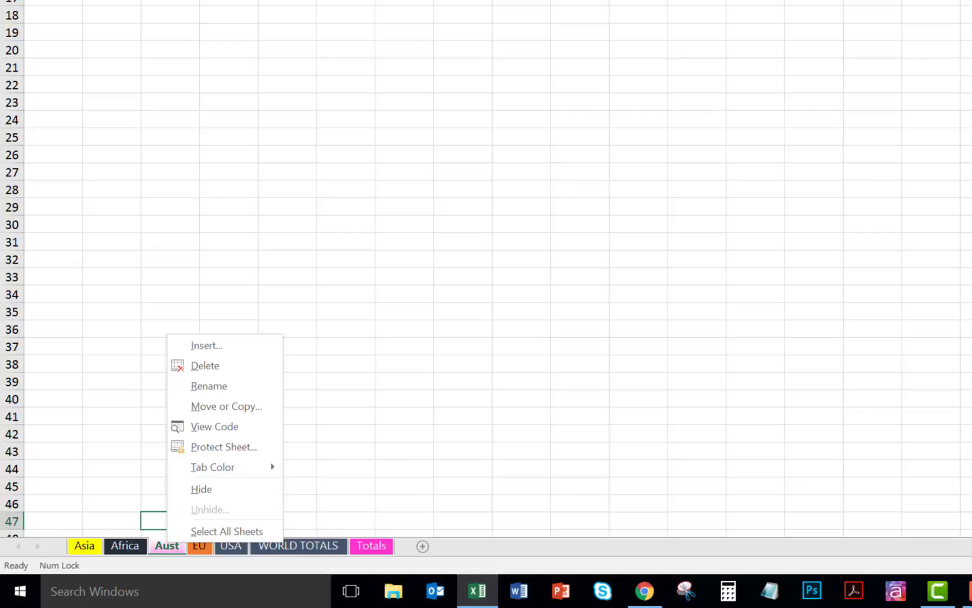
pyautogui.moveTo(200, 468)
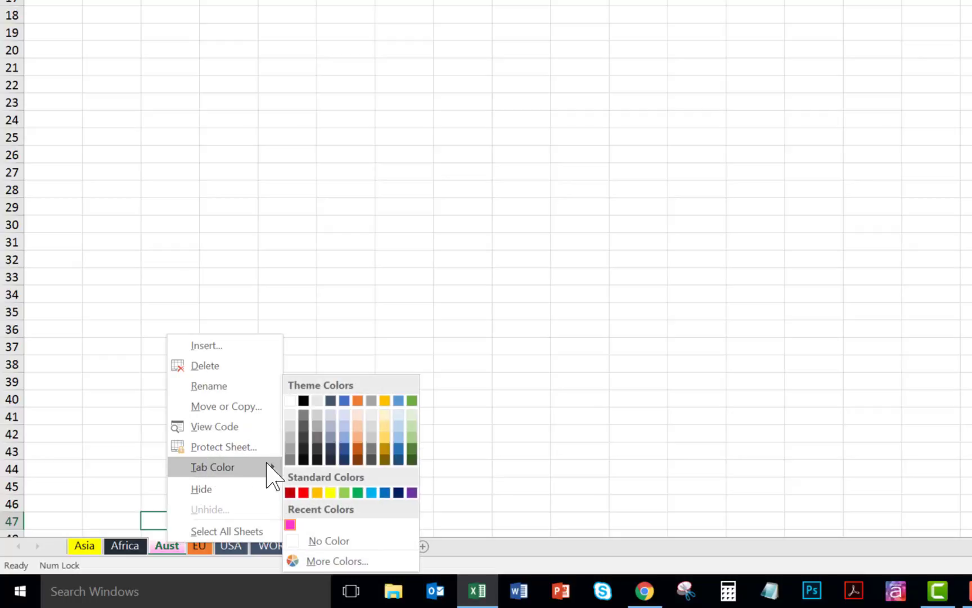
pyautogui.click(359, 402)
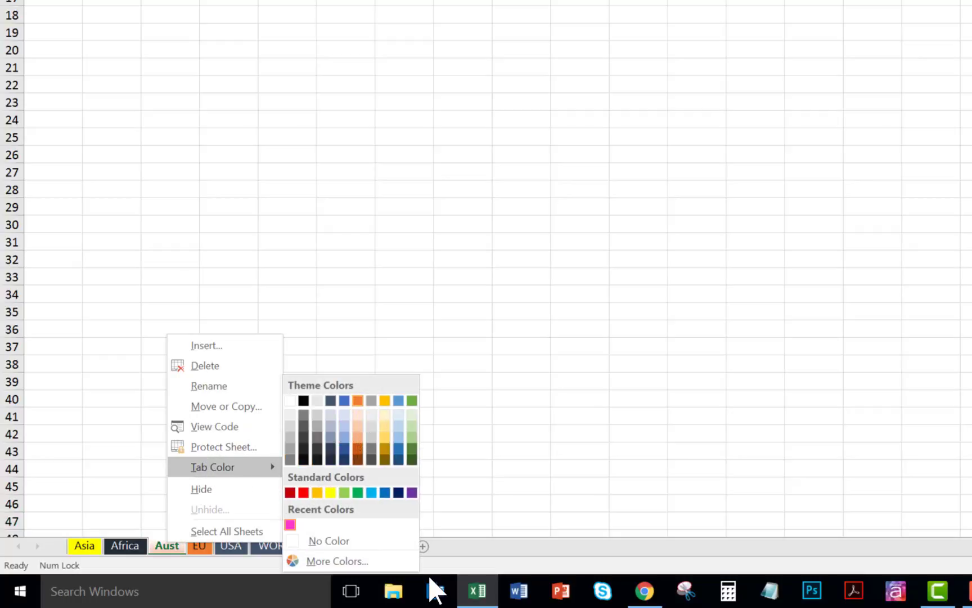
pyautogui.click(362, 377)
pyautogui.click(199, 545)
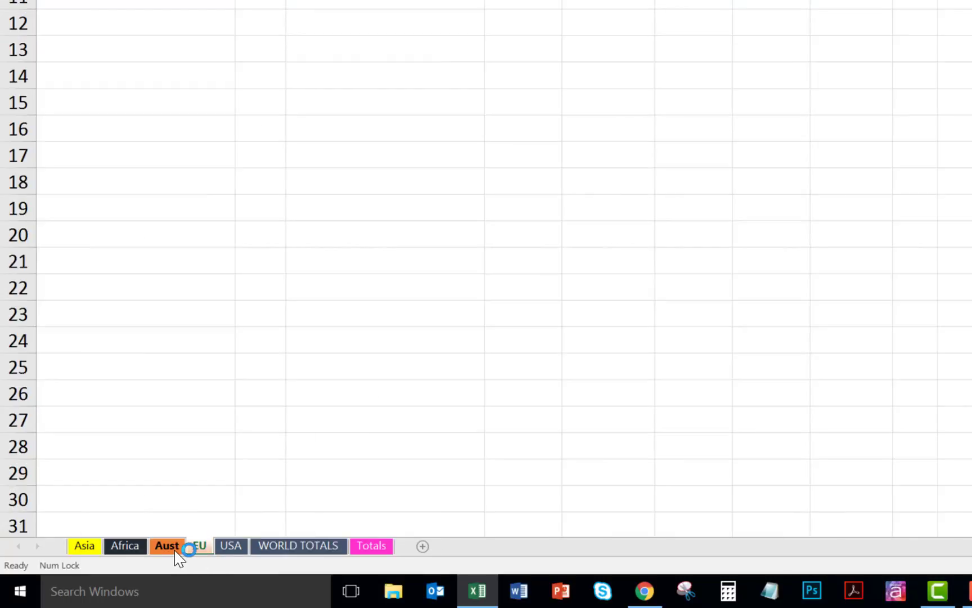
# - Select the Aust and Totals worksheets together and delete them both
pyautogui.click(175, 546)
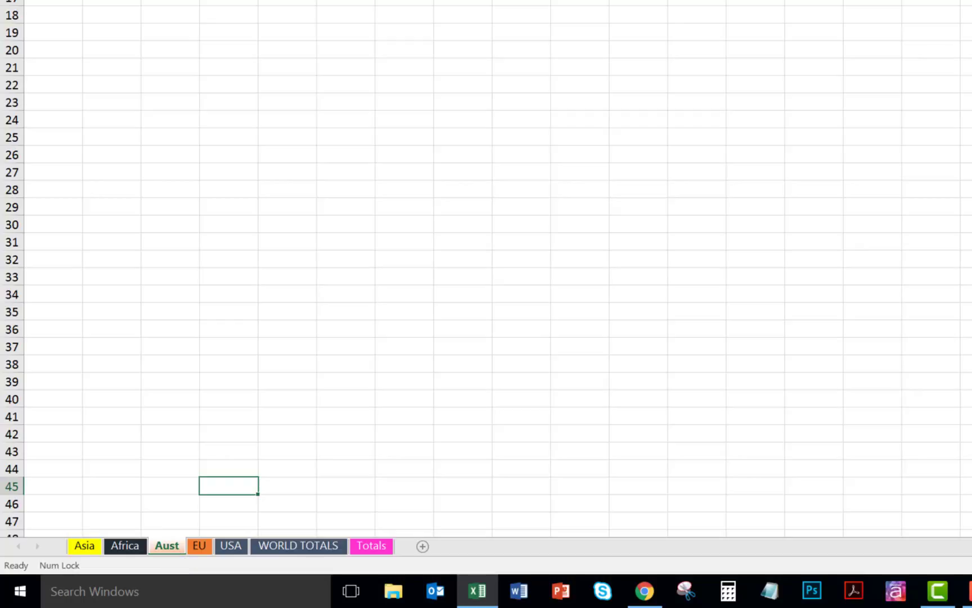
pyautogui.keyDown('ctrl'); pyautogui.click(372, 549); pyautogui.keyUp('ctrl')
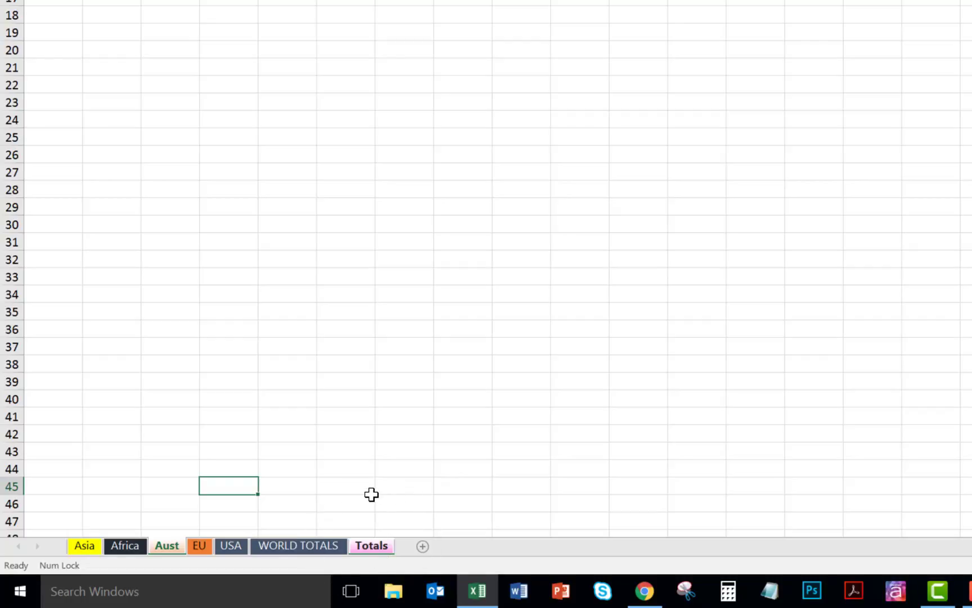
pyautogui.keyDown('ctrl'); pyautogui.click(198, 546); pyautogui.keyUp('ctrl')
pyautogui.rightClick(166, 544)
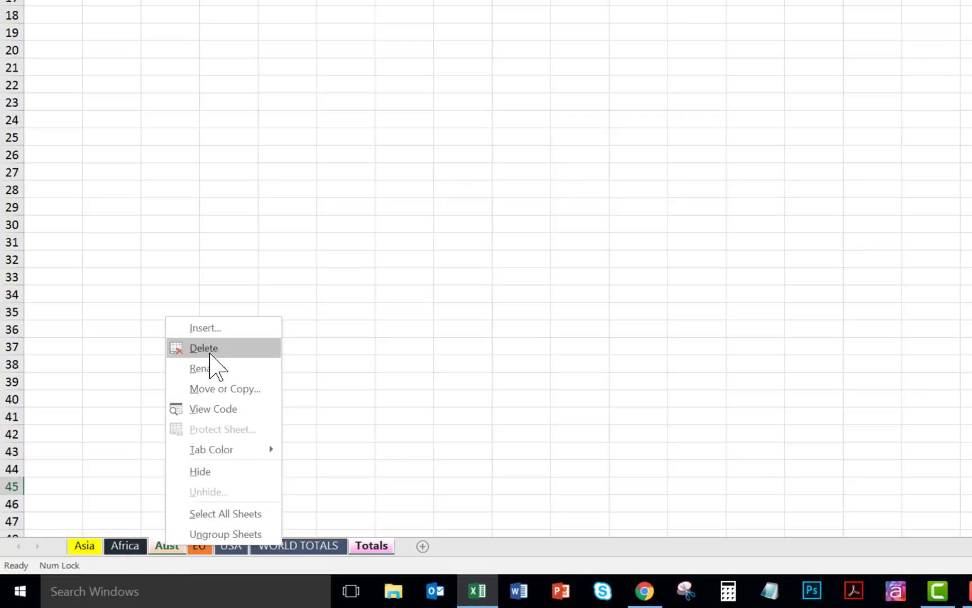
pyautogui.click(210, 354)
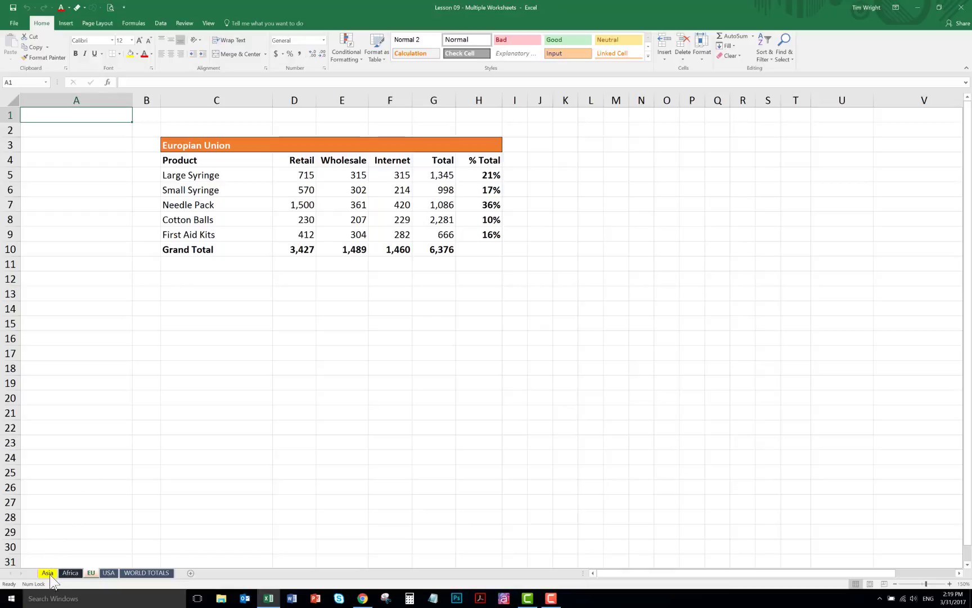
# - Group the Asia through USA worksheets and enter the title Medical Supplies in cell C2 of all of them
pyautogui.click(47, 574)
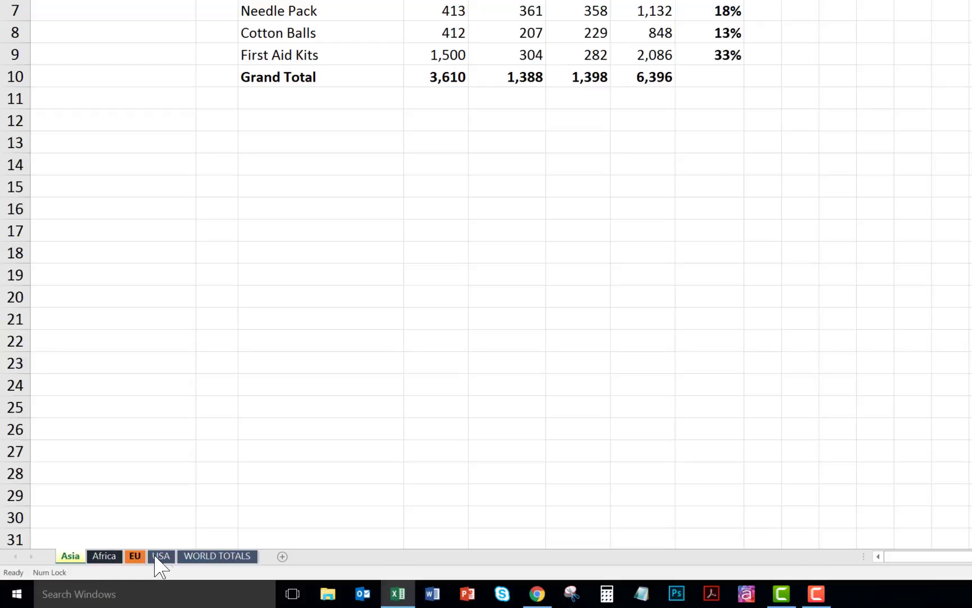
pyautogui.keyDown('shift'); pyautogui.click(161, 556); pyautogui.keyUp('shift')
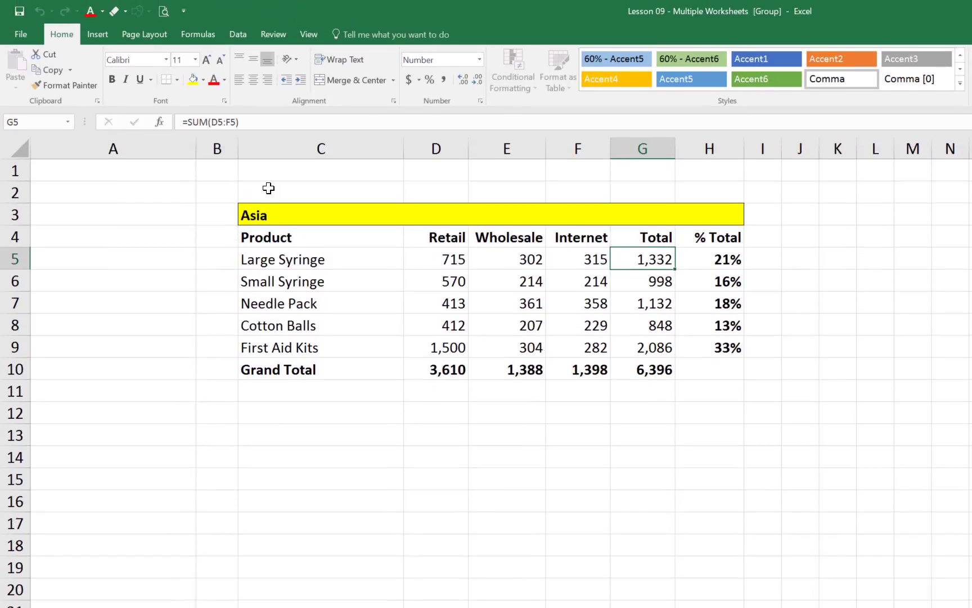
pyautogui.click(268, 187)
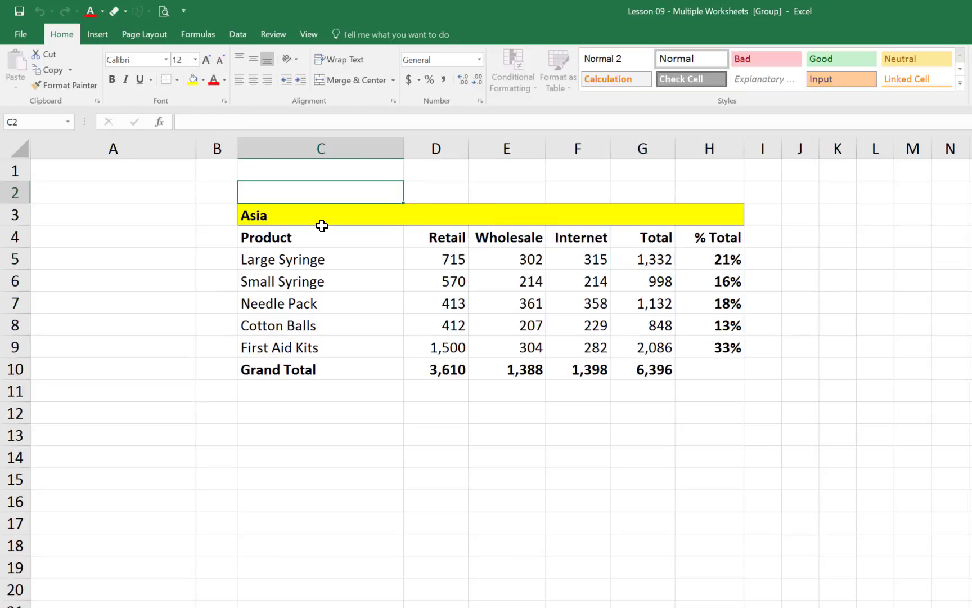
pyautogui.write('Medical Supplie')
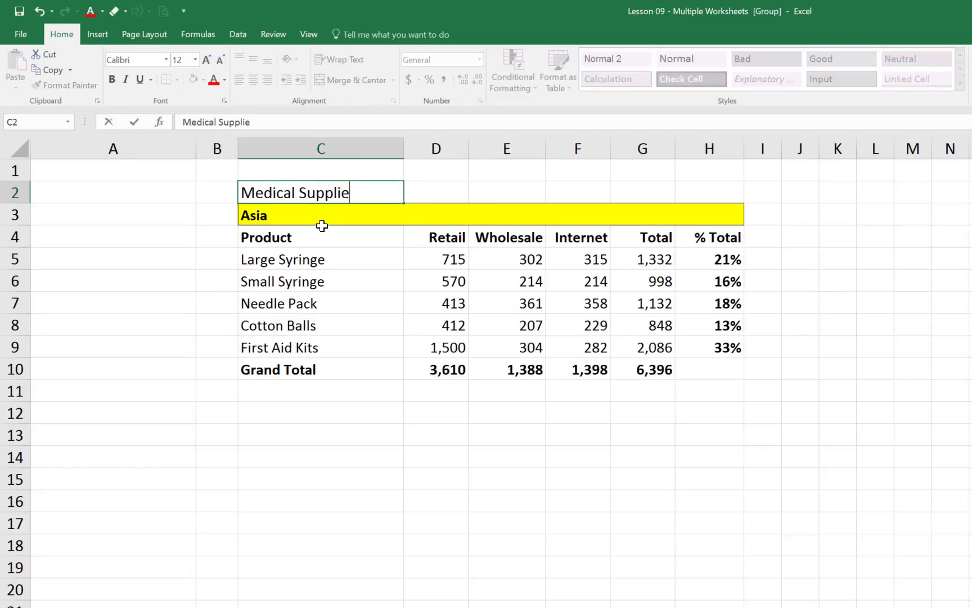
pyautogui.write('s')
pyautogui.press('Return')
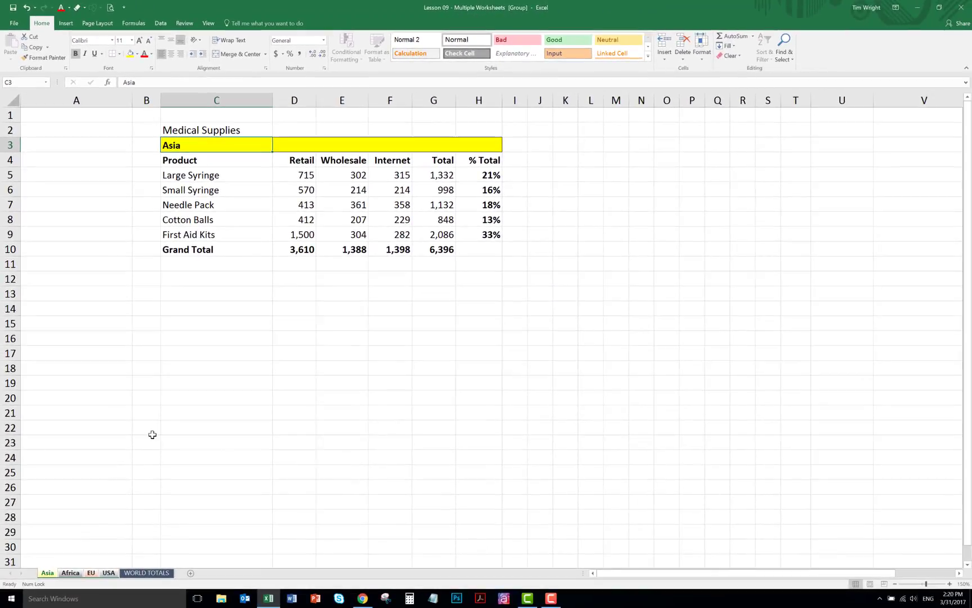
# - Switch to WORLD TOTALS to release the sheet group, and check cell C2 on the Asia, Africa, EU and USA sheets
pyautogui.click(148, 572)
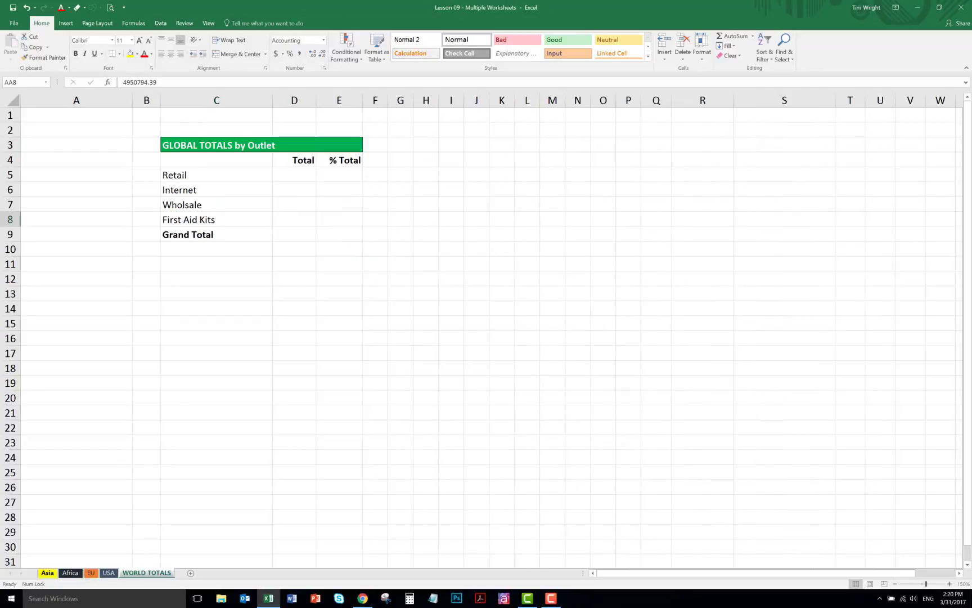
pyautogui.click(48, 573)
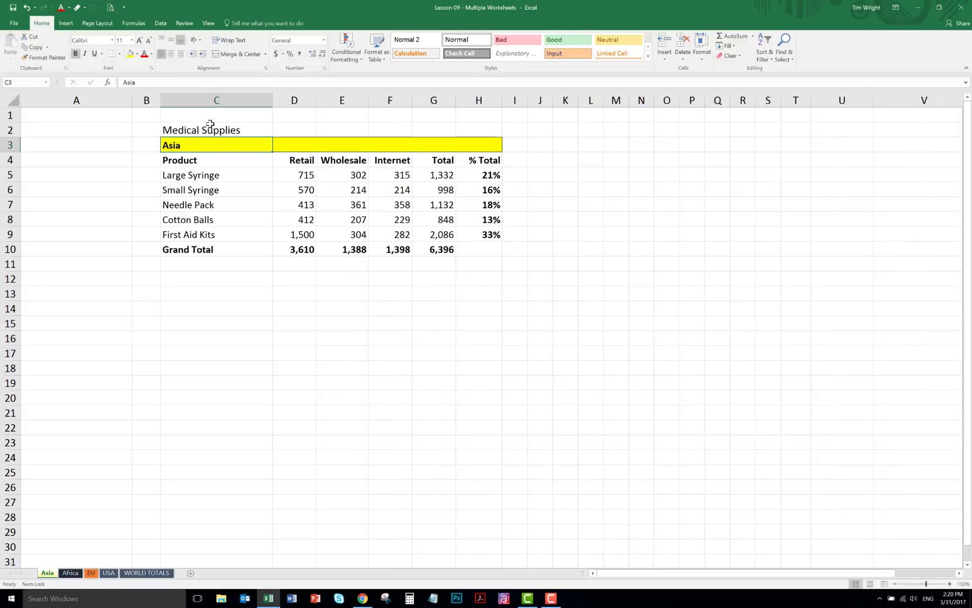
pyautogui.click(72, 573)
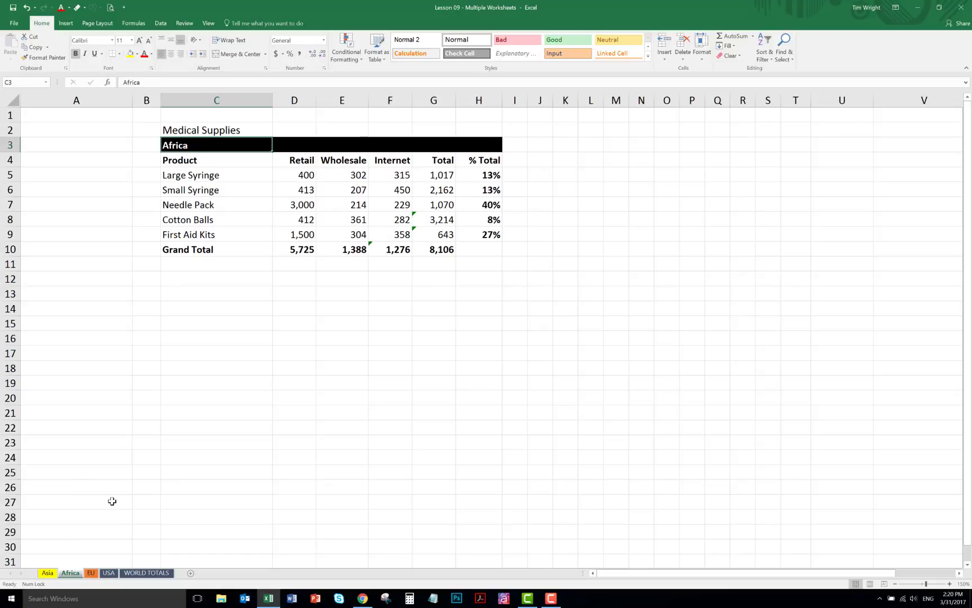
pyautogui.click(90, 573)
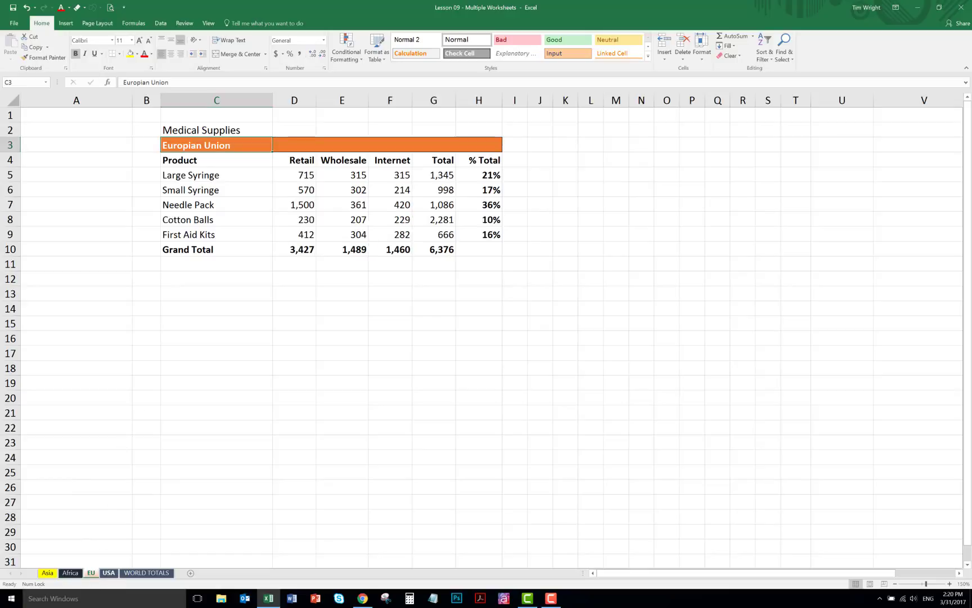
pyautogui.click(109, 573)
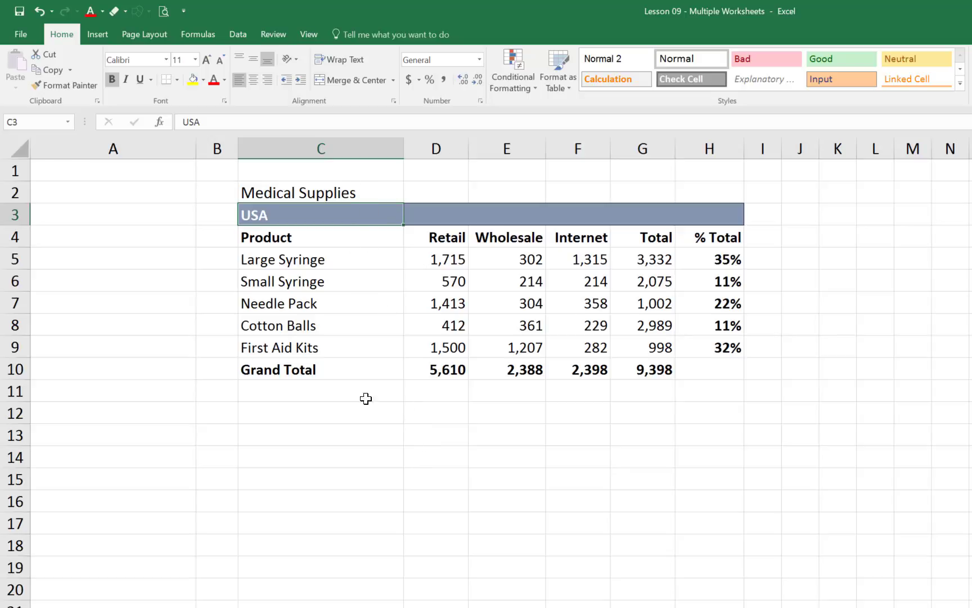
pyautogui.click(299, 195)
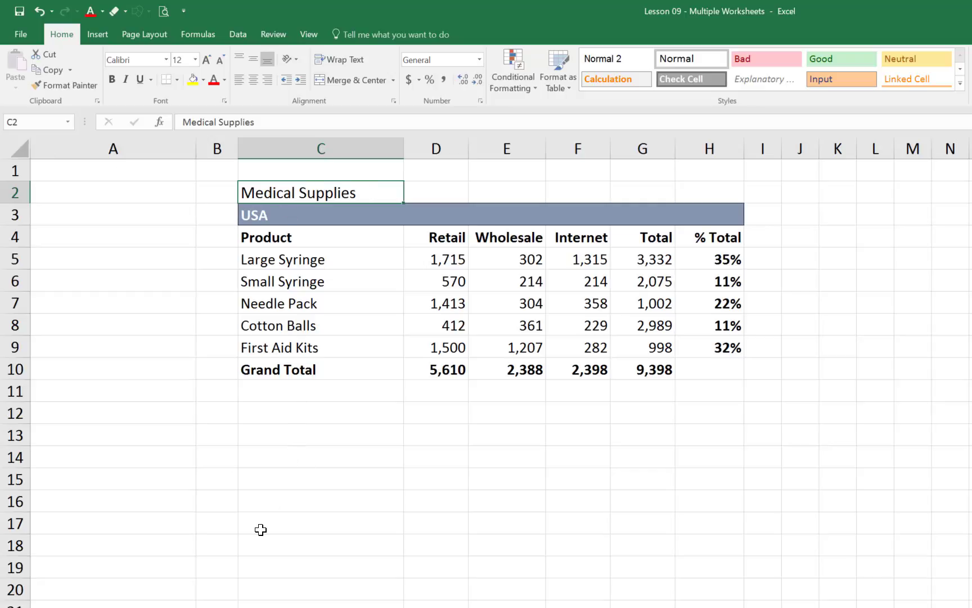
pyautogui.press('Down')
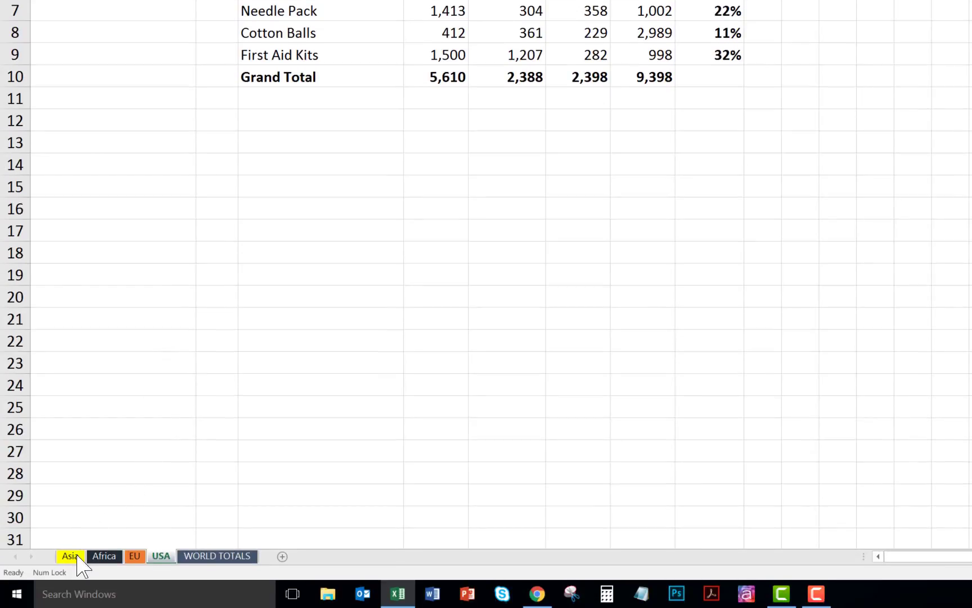
# - Group the Asia through USA worksheets again and delete row 5, the Large Syringe row, from all of them
pyautogui.click(75, 558)
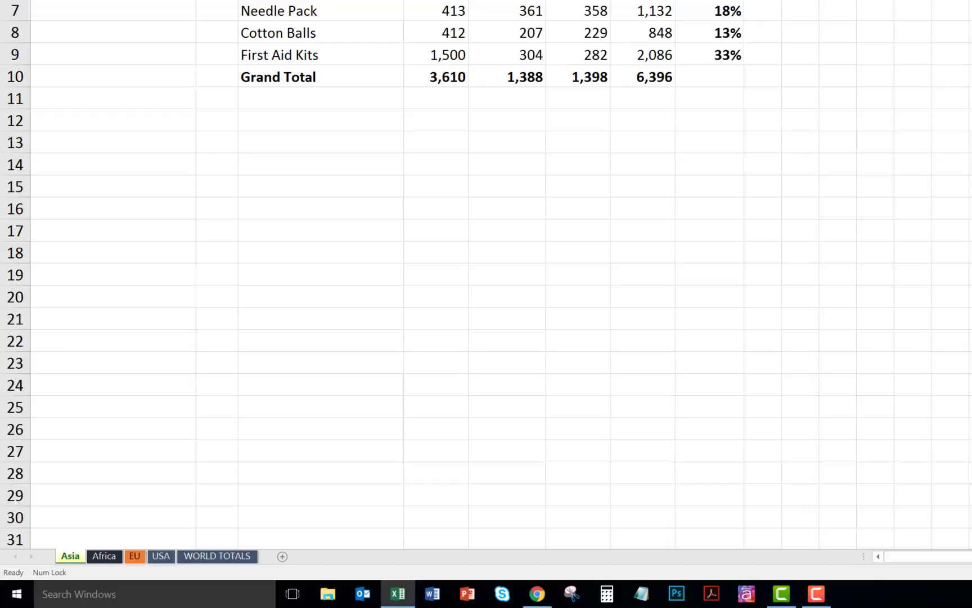
pyautogui.keyDown('shift'); pyautogui.click(160, 557); pyautogui.keyUp('shift')
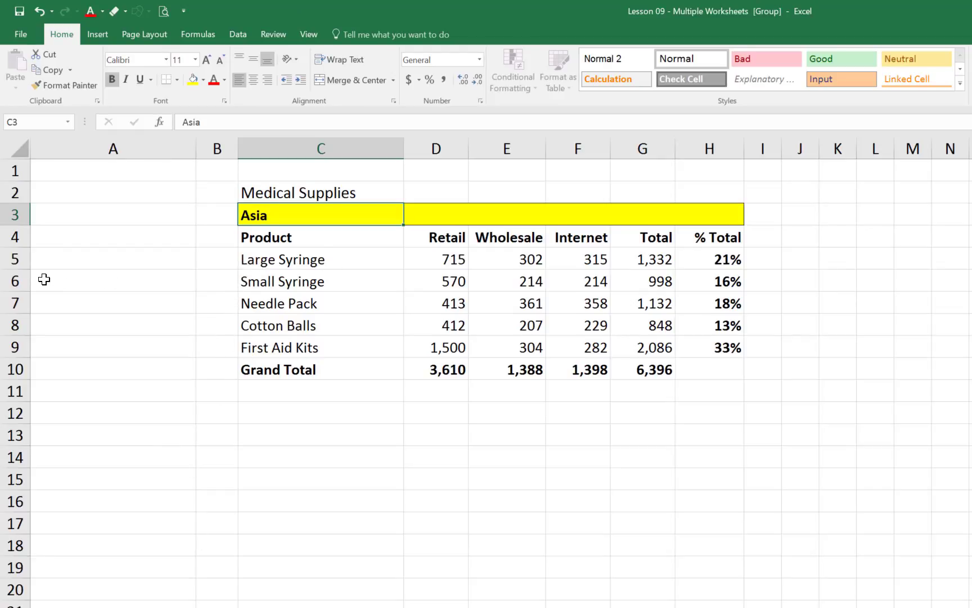
pyautogui.rightClick(13, 258)
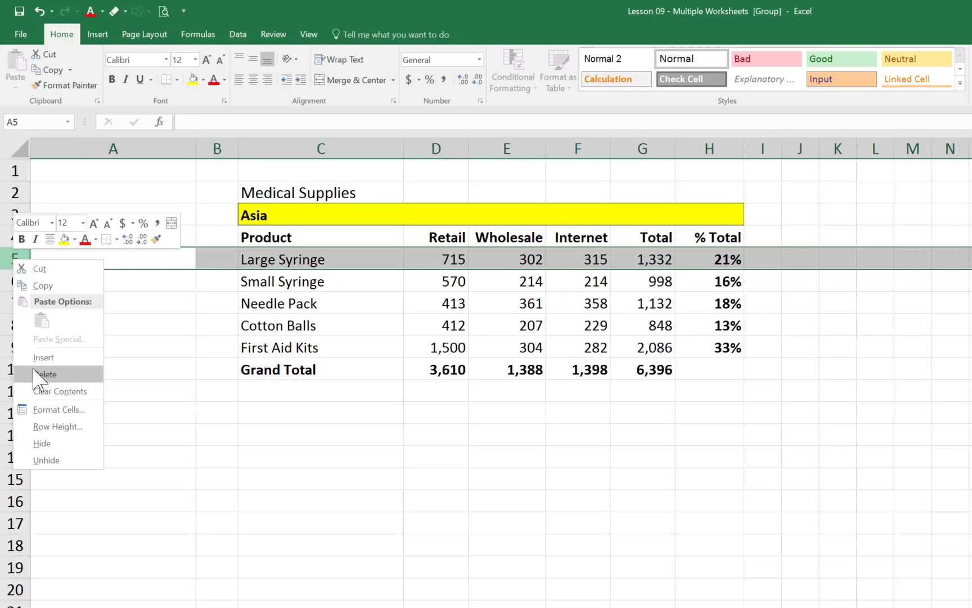
pyautogui.click(39, 443)
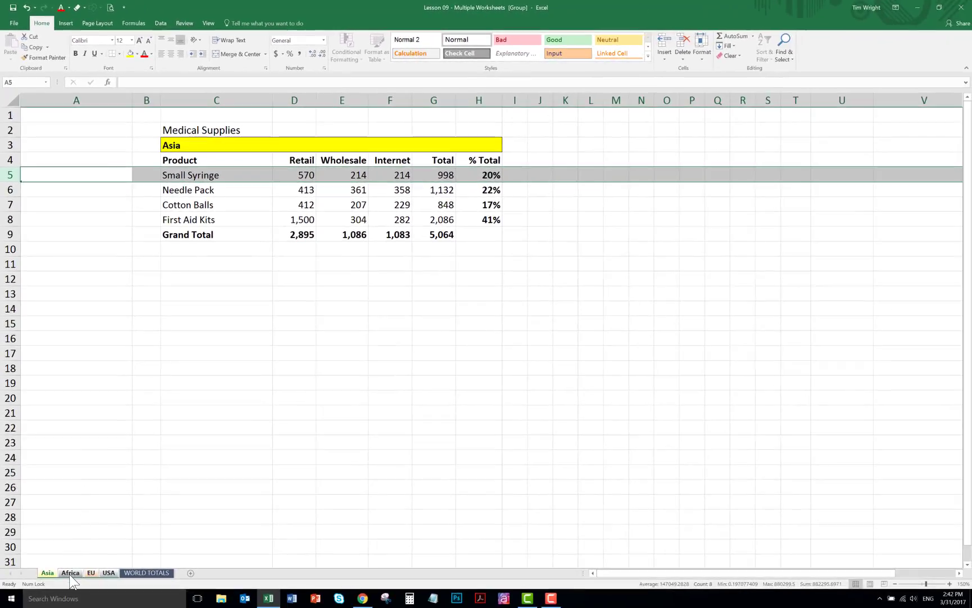
# - Ungroup the worksheets and check the product rows on the Asia, Africa, EU and USA sheets in turn
pyautogui.rightClick(70, 572)
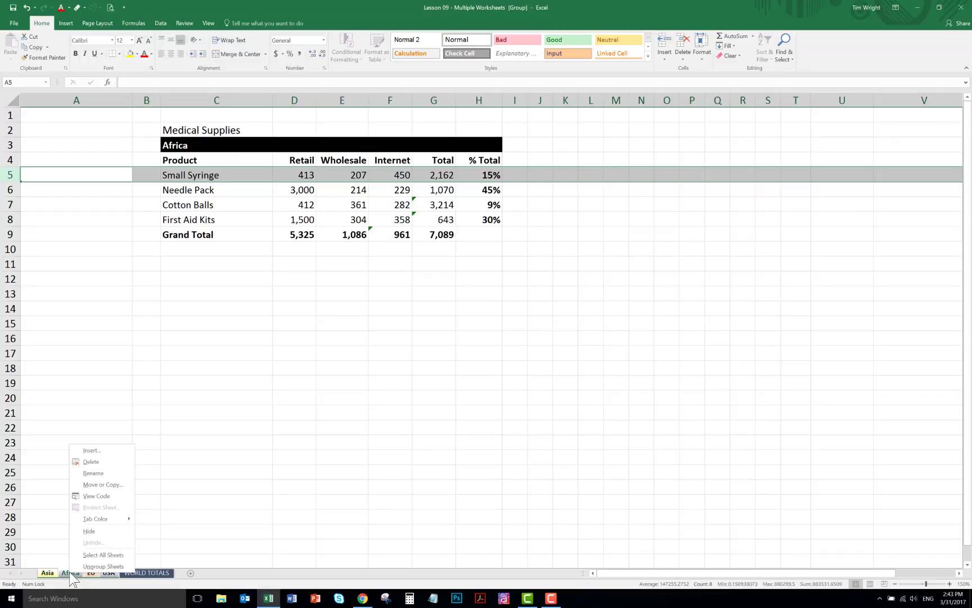
pyautogui.click(103, 566)
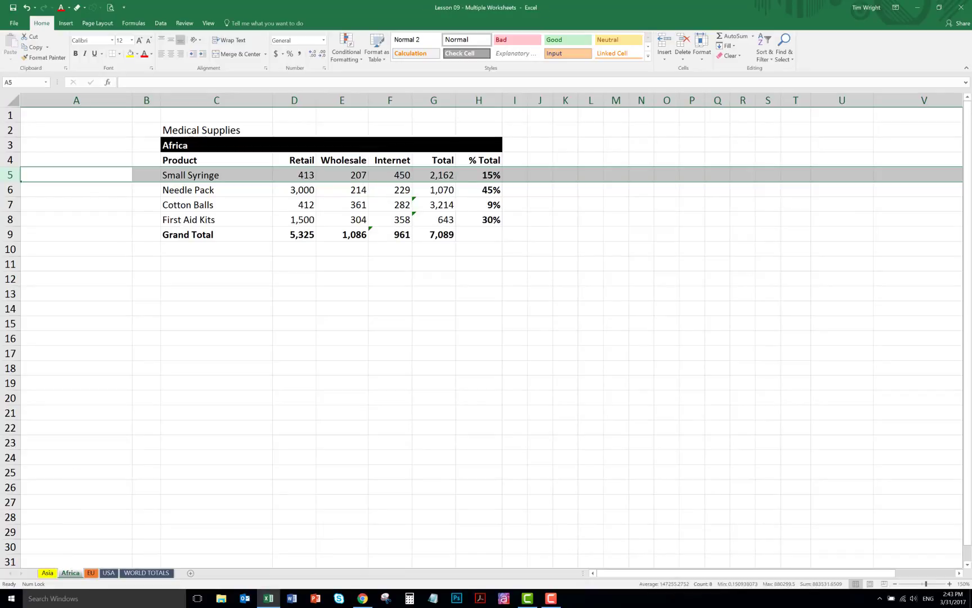
pyautogui.click(45, 573)
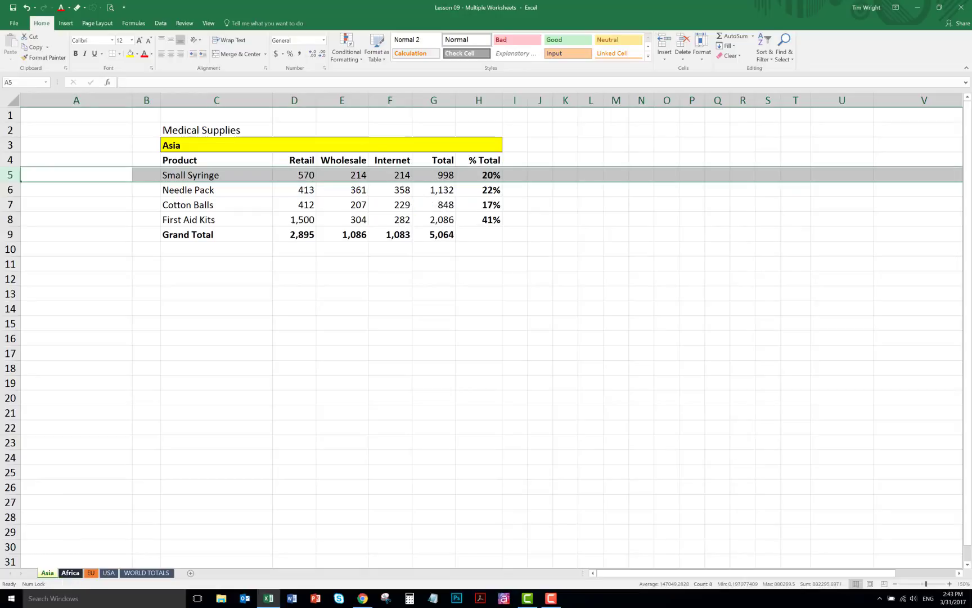
pyautogui.click(70, 572)
pyautogui.click(90, 573)
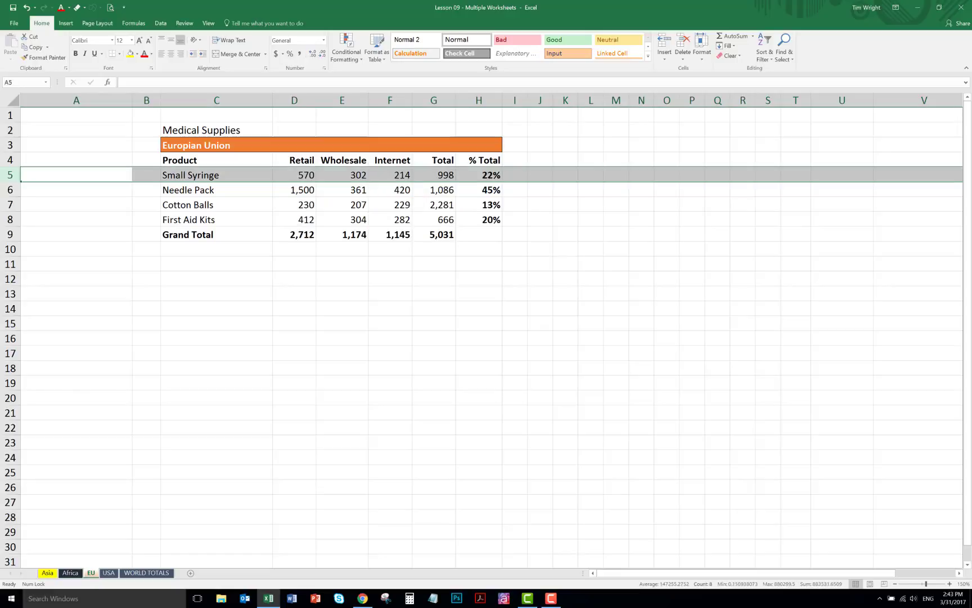
pyautogui.hotkey('ctrl', 'pagedown')
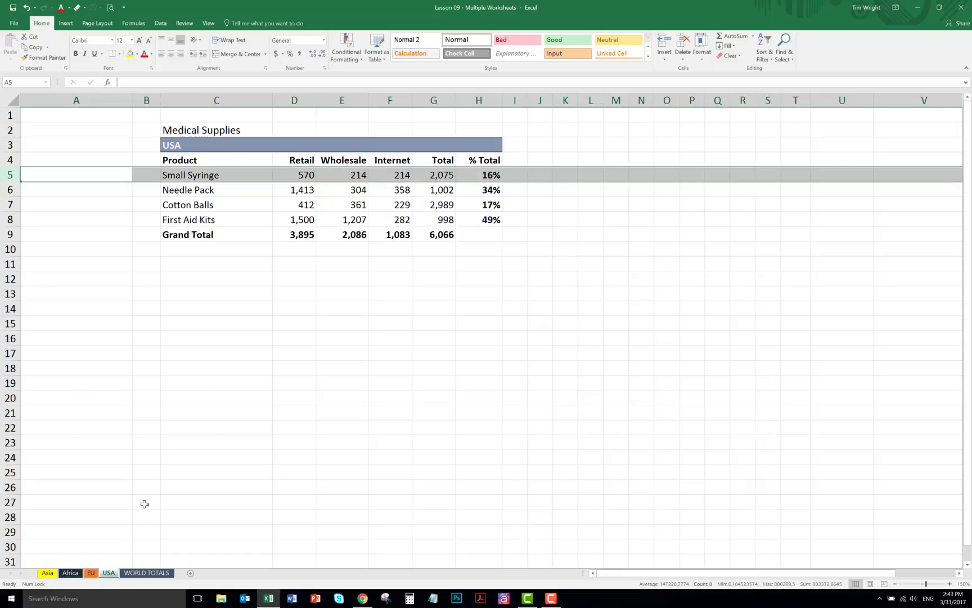